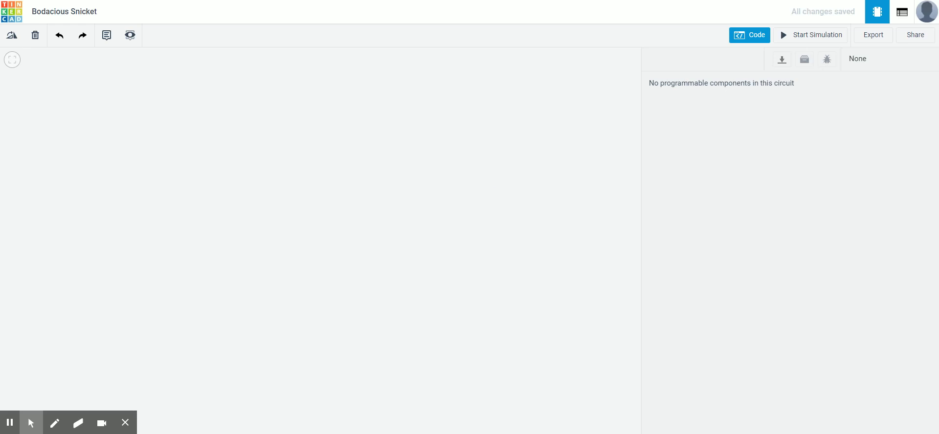
Place an Arduino Uno R3 board from the basic components in the centre of the empty circuit workspace.
click(797, 37)
click(814, 36)
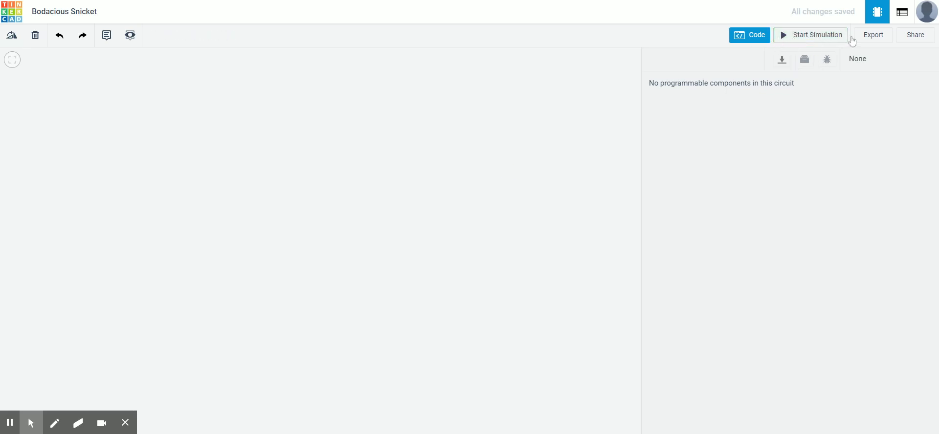
click(760, 35)
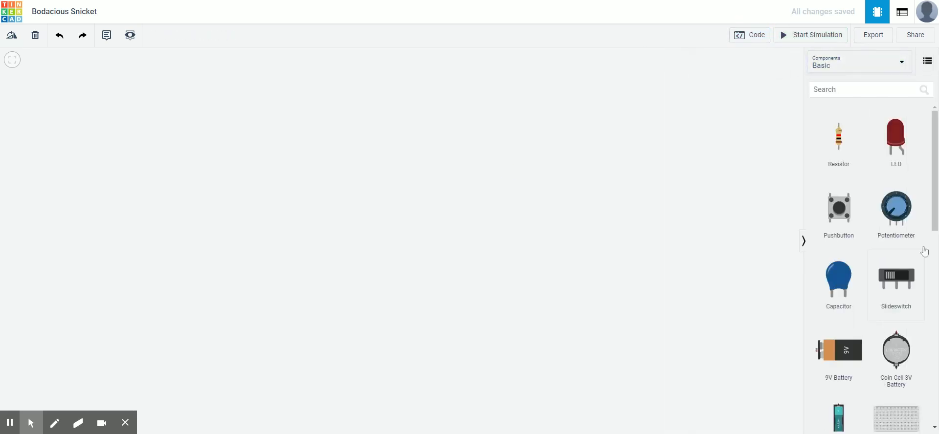
scroll(873, 342, down, 6)
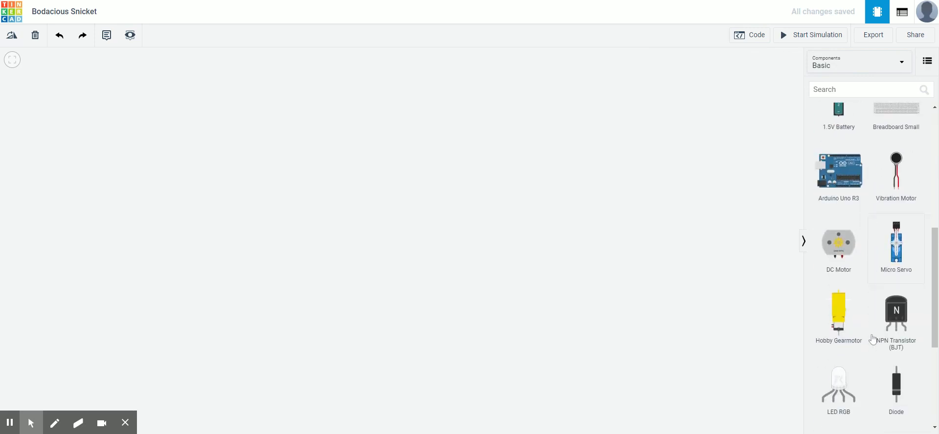
scroll(873, 340, down, 4)
scroll(865, 358, up, 6)
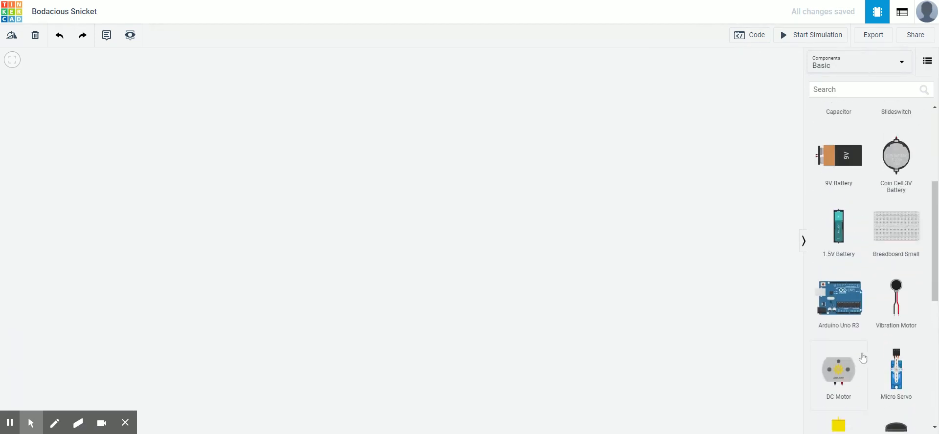
drag(842, 318, 396, 207)
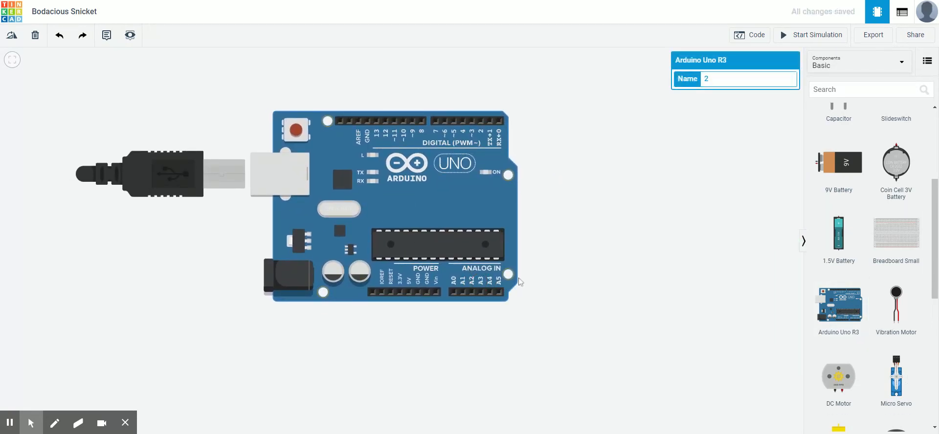
Add a red LED and a resistor side by side below the Arduino board.
scroll(925, 242, up, 4)
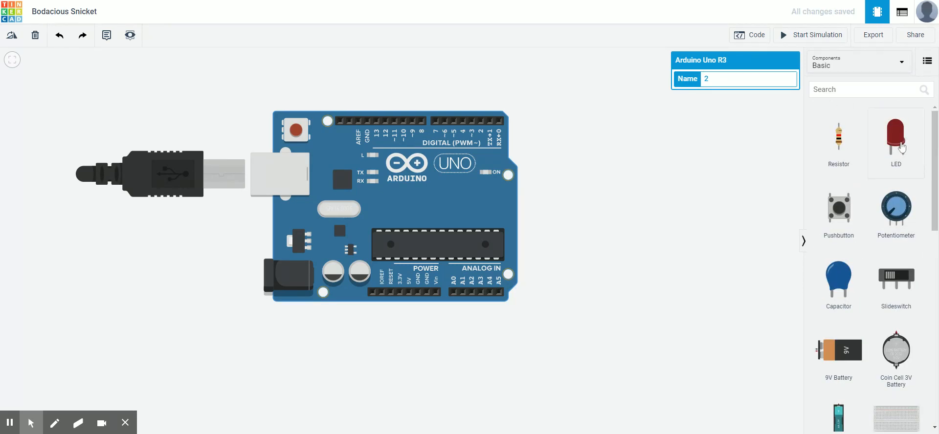
drag(903, 147, 389, 337)
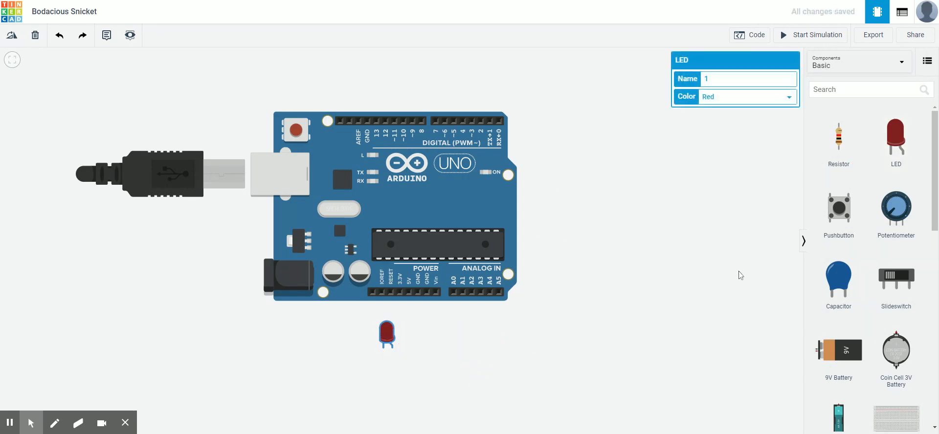
drag(843, 142, 468, 357)
click(509, 354)
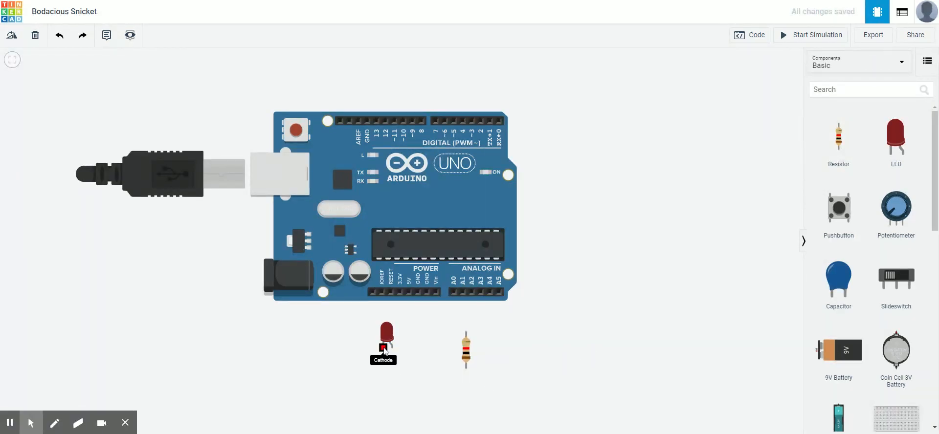
Wire the LED's cathode through the resistor to the GND pin in the power header and its anode to digital pin 2.
click(384, 348)
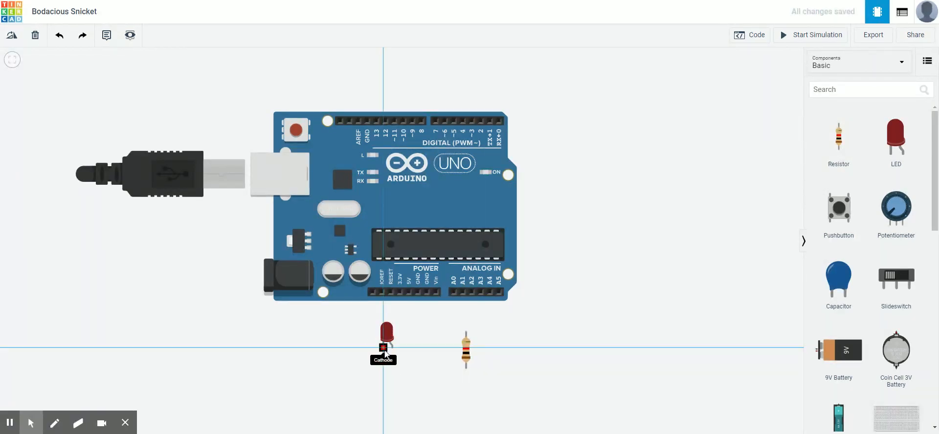
click(466, 368)
click(466, 333)
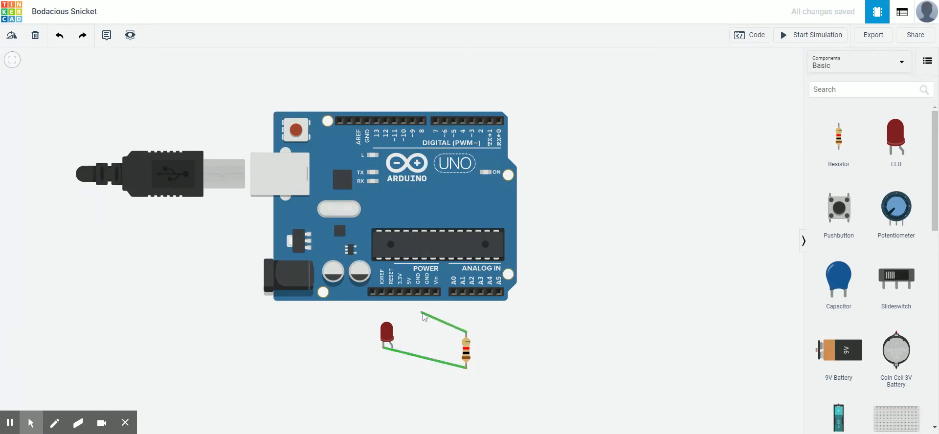
click(418, 292)
click(383, 324)
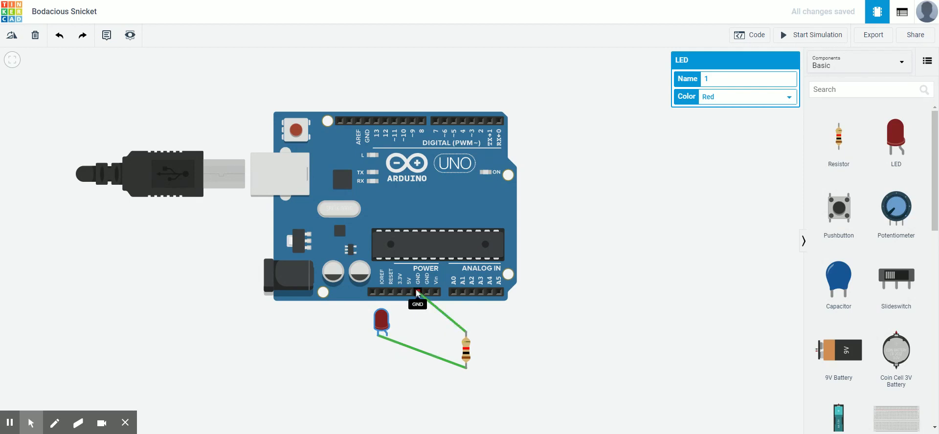
click(388, 336)
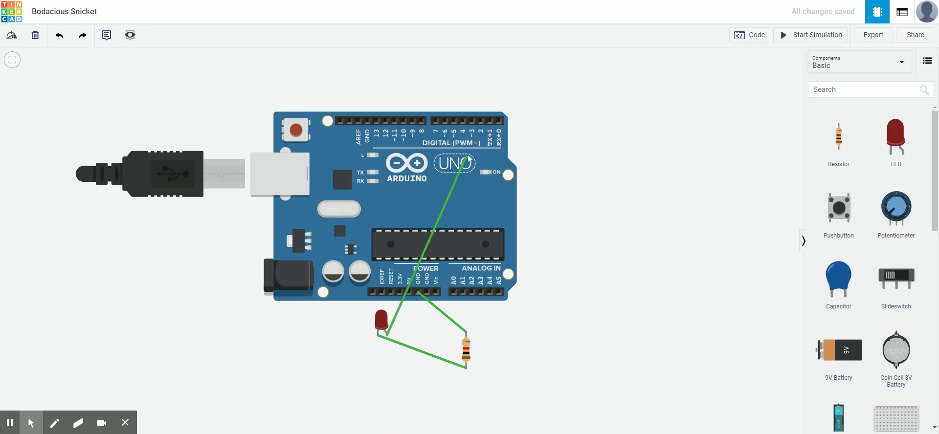
click(481, 122)
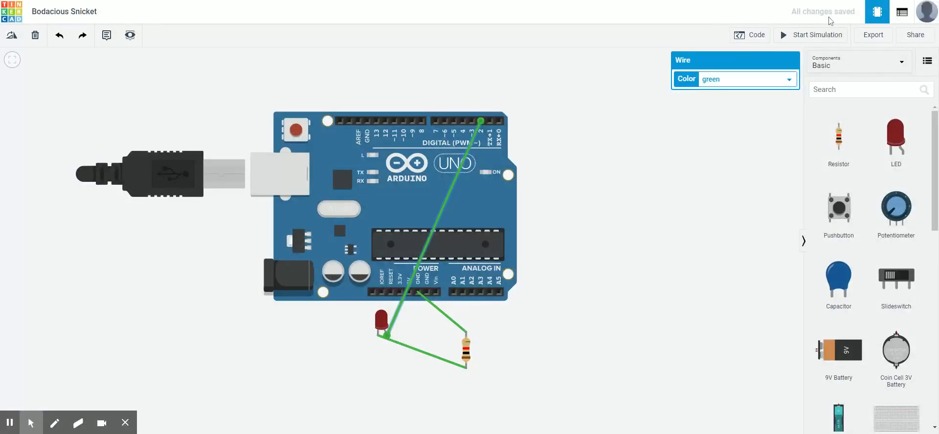
Run the circuit simulation to check the default program's behaviour, and stop it.
click(822, 37)
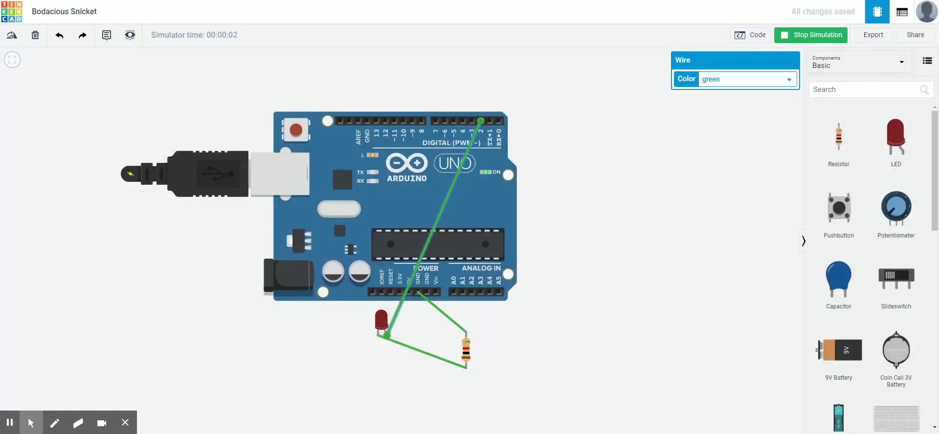
click(822, 35)
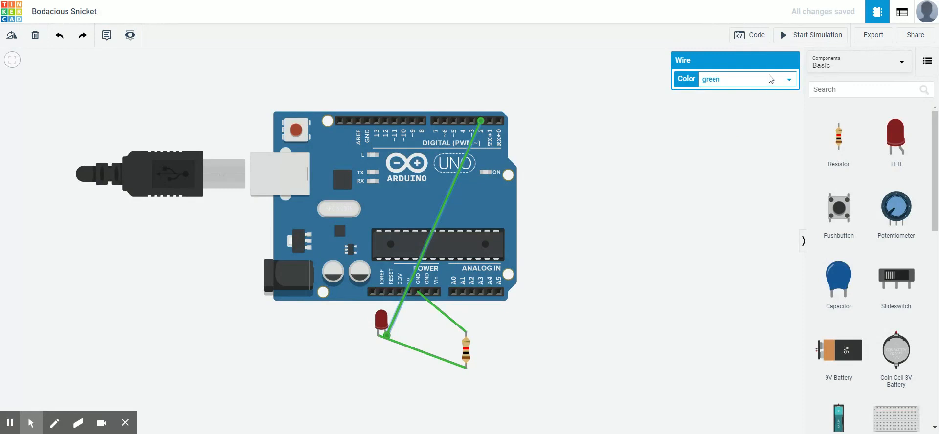
Show the block code and delete the whole default built-in LED program.
click(751, 36)
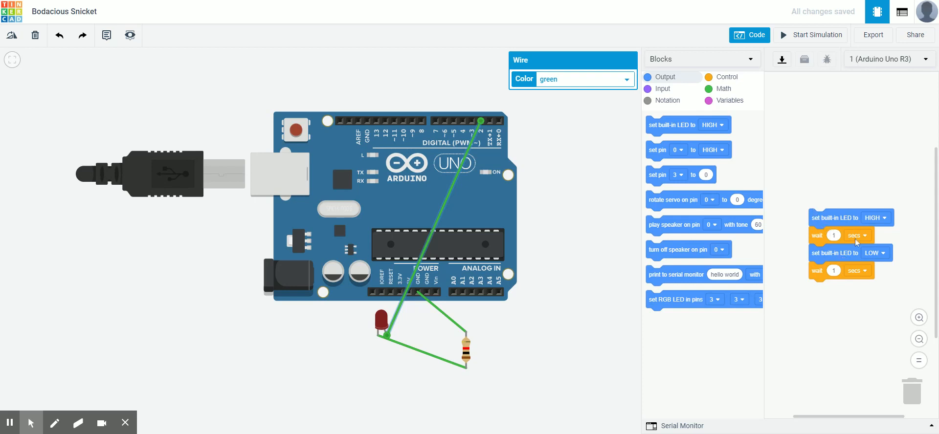
click(842, 218)
drag(843, 218, 913, 394)
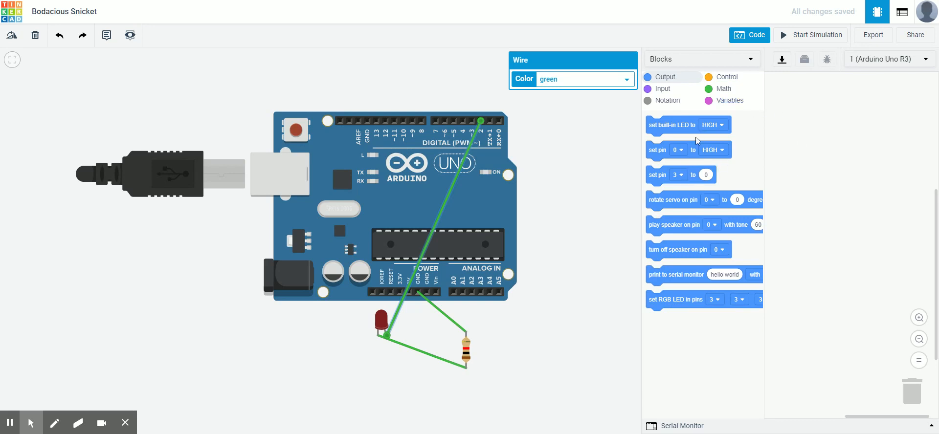
Add an output block that sets pin 2 to HIGH, followed by a wait block of 1 second.
drag(656, 149, 799, 153)
click(823, 152)
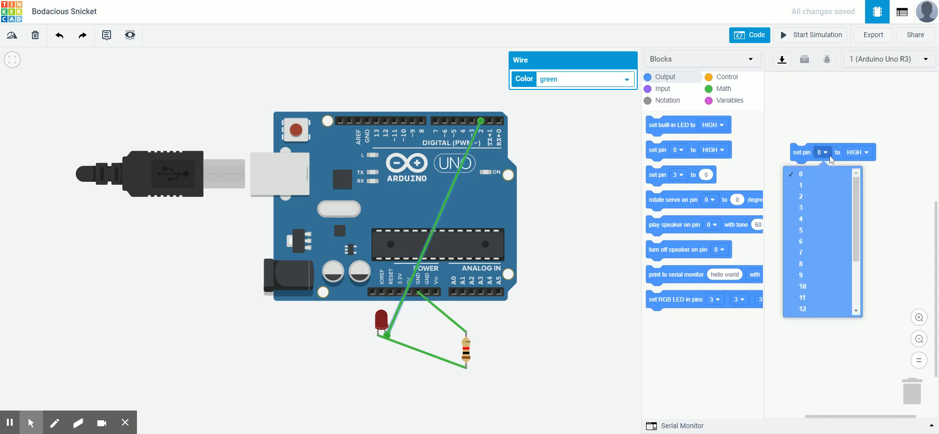
click(815, 197)
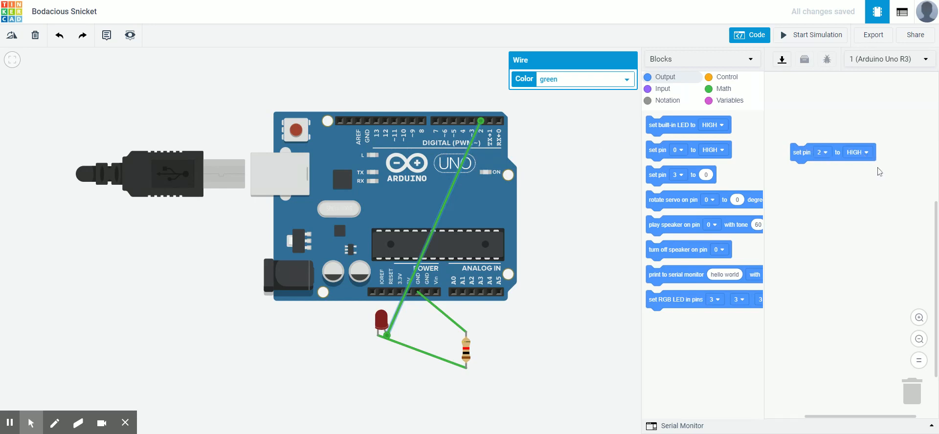
click(723, 81)
drag(655, 126, 808, 176)
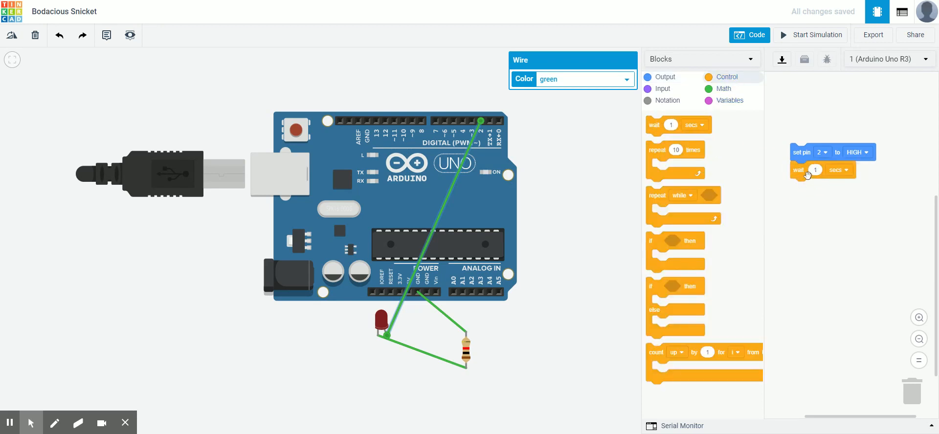
Append a block that sets pin 2 to LOW and another 1-second wait block to the program.
click(661, 77)
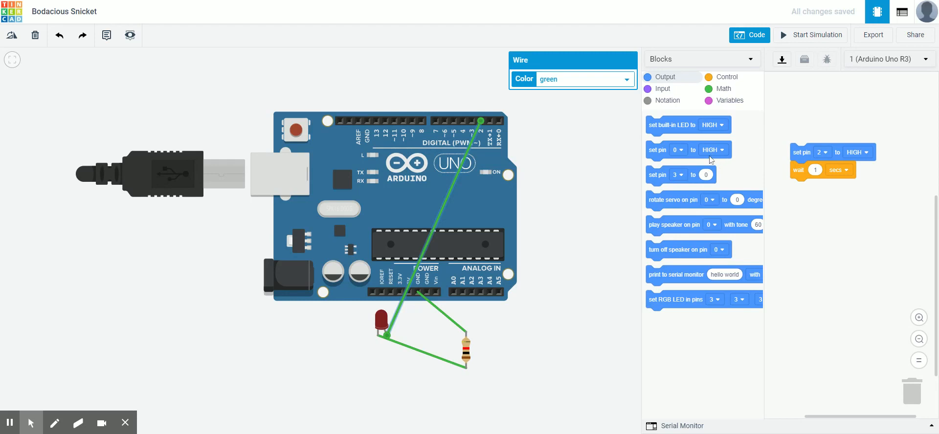
drag(694, 151, 833, 195)
click(834, 194)
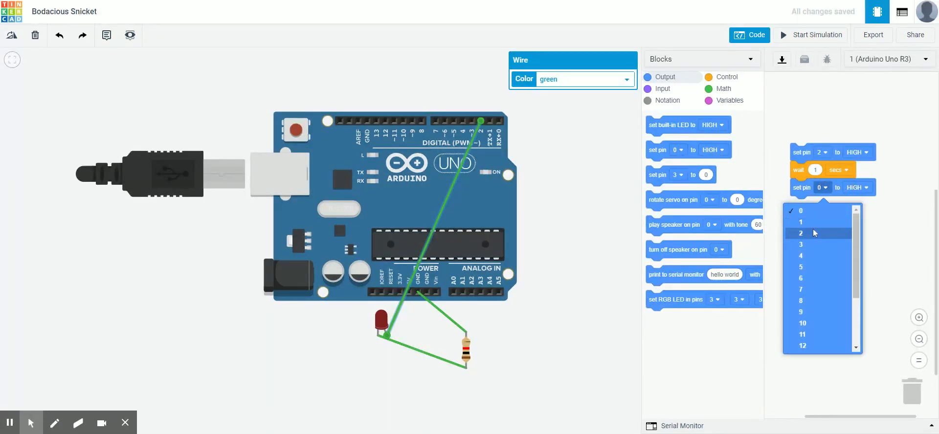
click(813, 229)
click(855, 191)
click(856, 228)
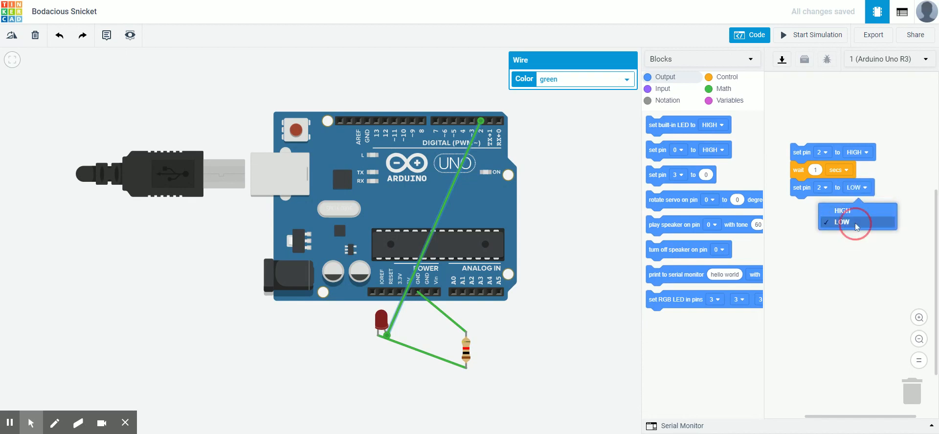
click(729, 81)
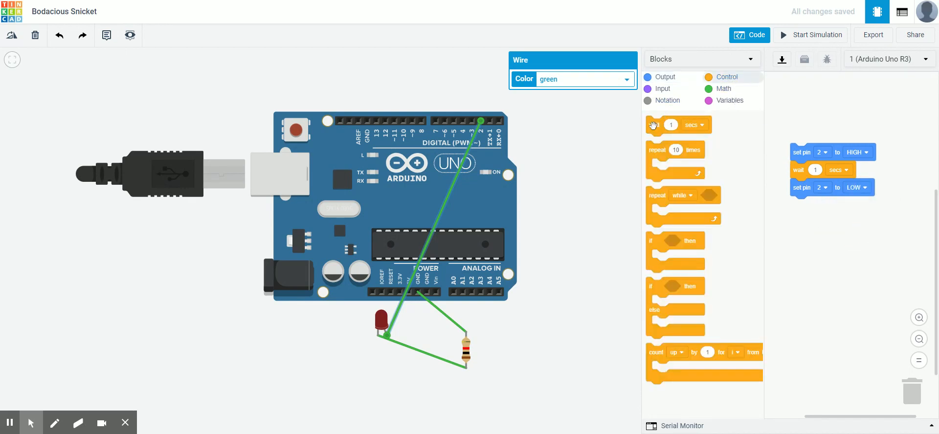
drag(653, 126, 799, 208)
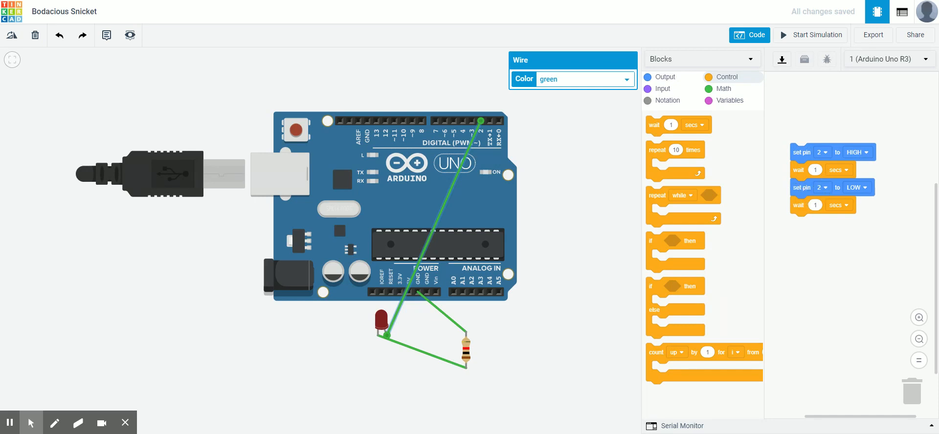
Simulate the blink program to watch the LED on pin 2, and stop the simulation.
click(805, 42)
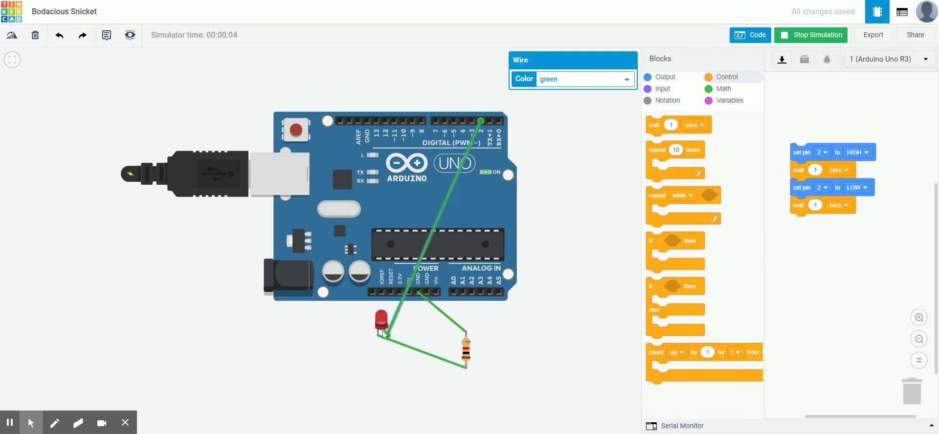
click(809, 38)
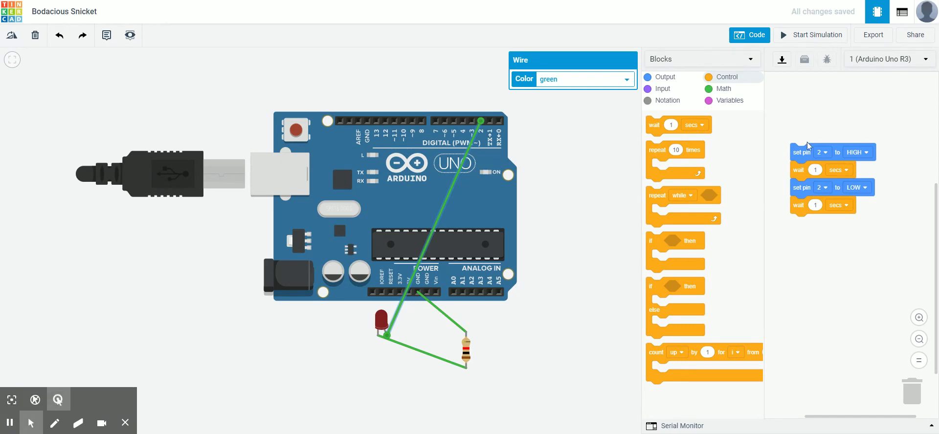
Delete the entire pin 2 blink program and show the output blocks.
drag(808, 147, 903, 398)
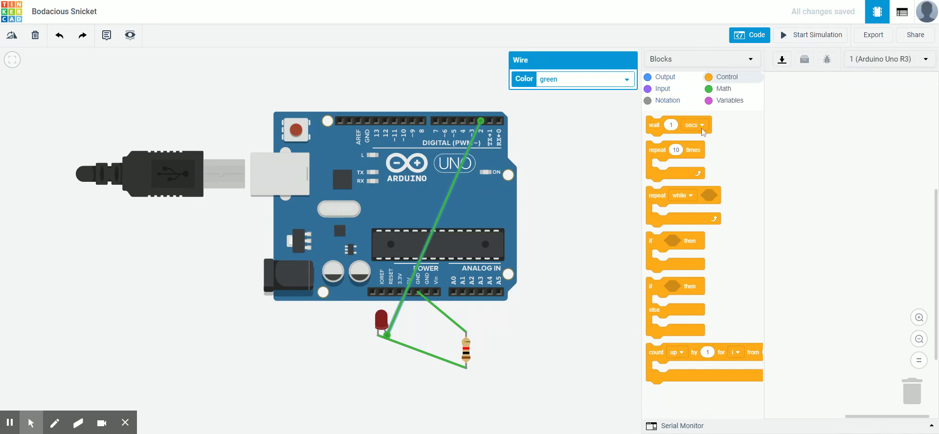
click(667, 77)
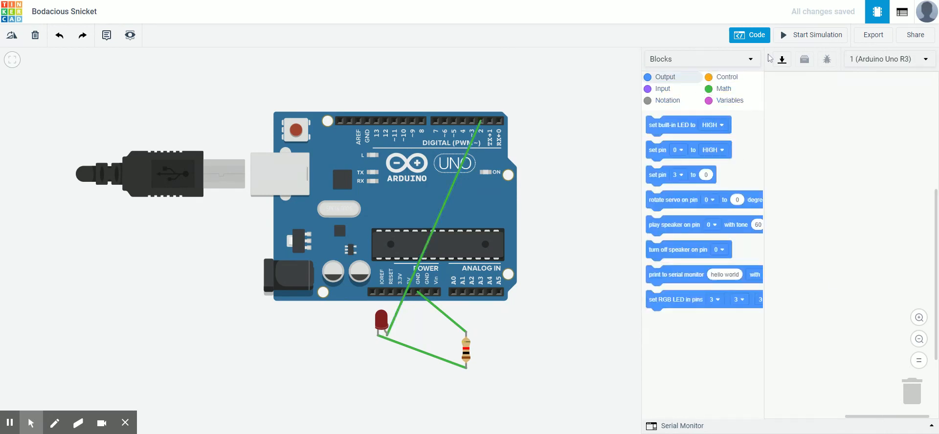
Add a pushbutton above the board, wiring its terminal 2a to digital pin 0 and terminal 1a to the GND pin beside AREF.
click(748, 44)
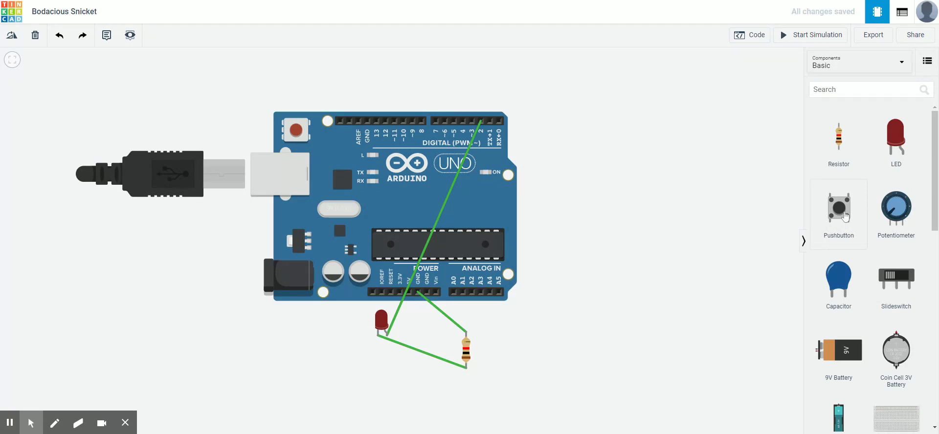
drag(841, 223, 507, 91)
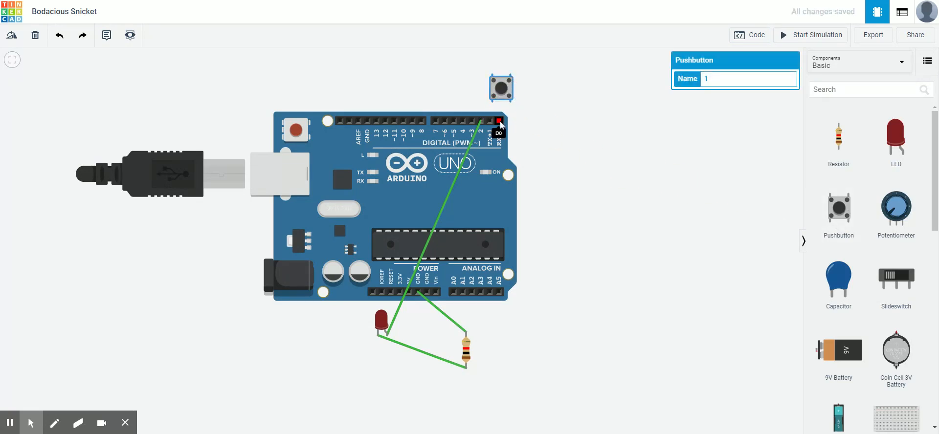
click(500, 123)
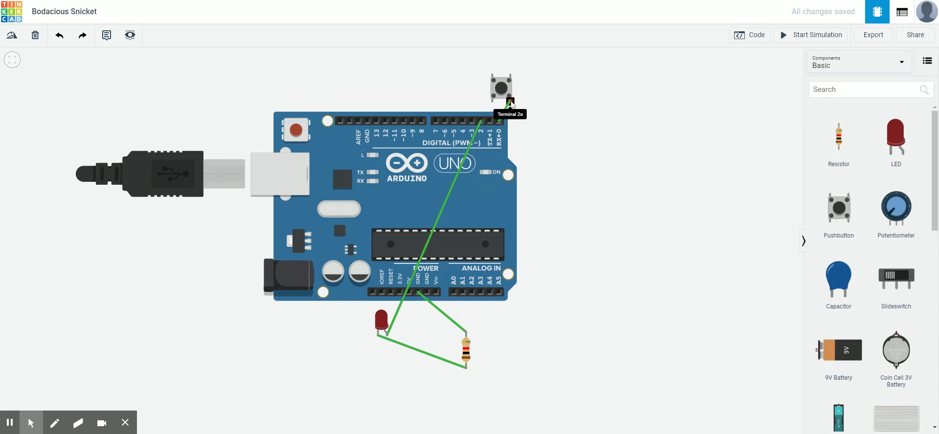
click(510, 103)
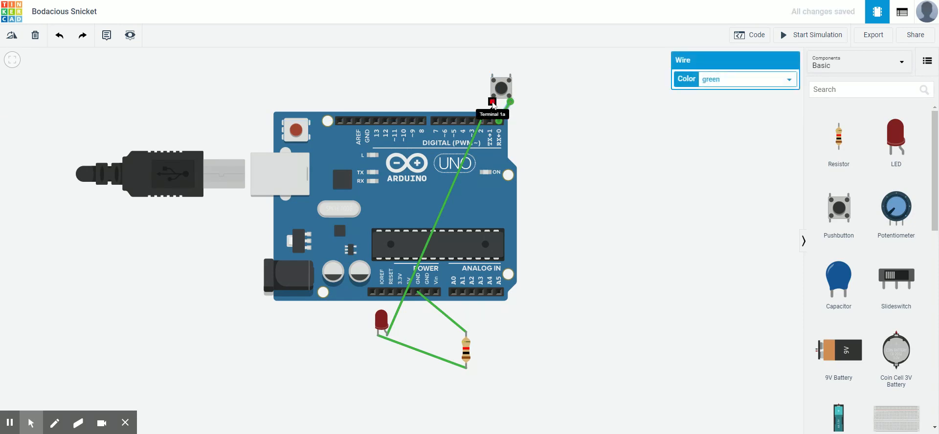
click(493, 101)
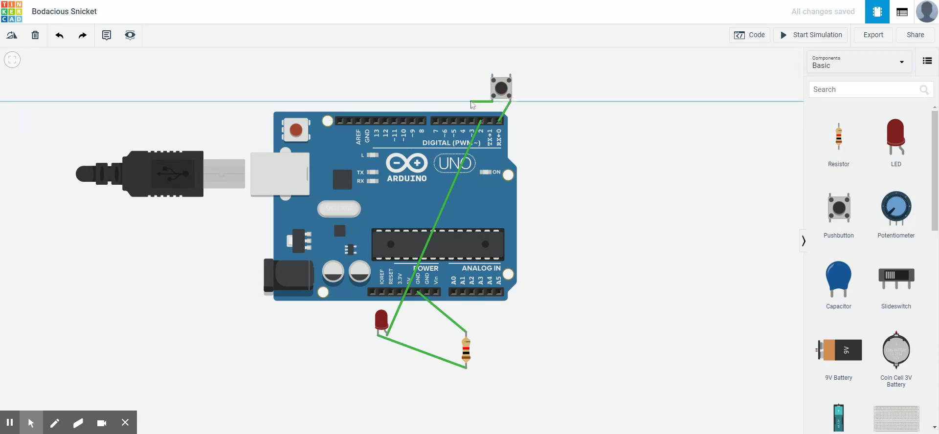
click(367, 121)
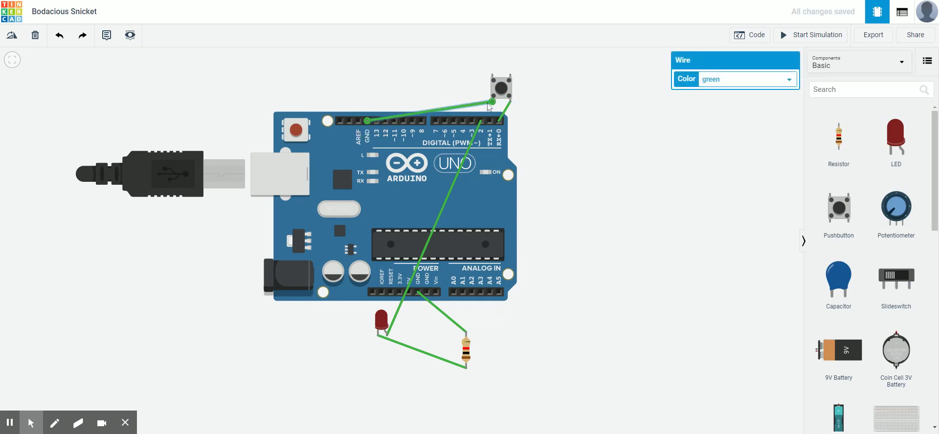
Move the pushbutton to above the digital pins, between its two wired pins, and add an if-then-else block to the empty program.
drag(511, 96, 459, 76)
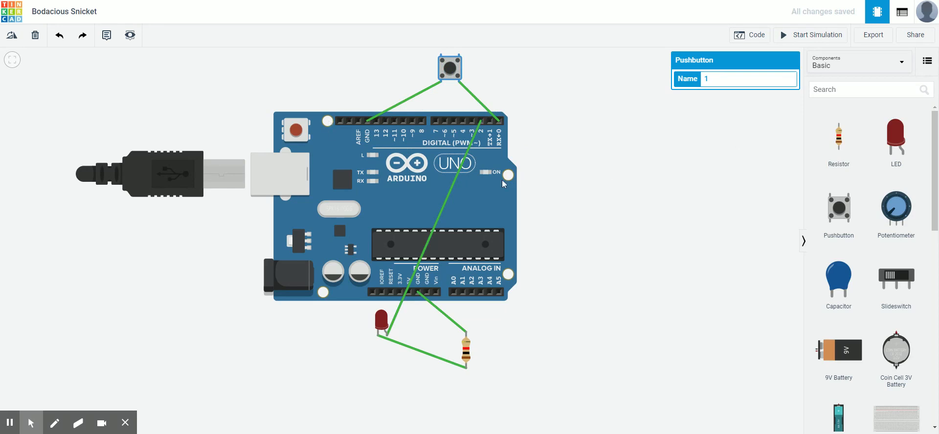
click(748, 39)
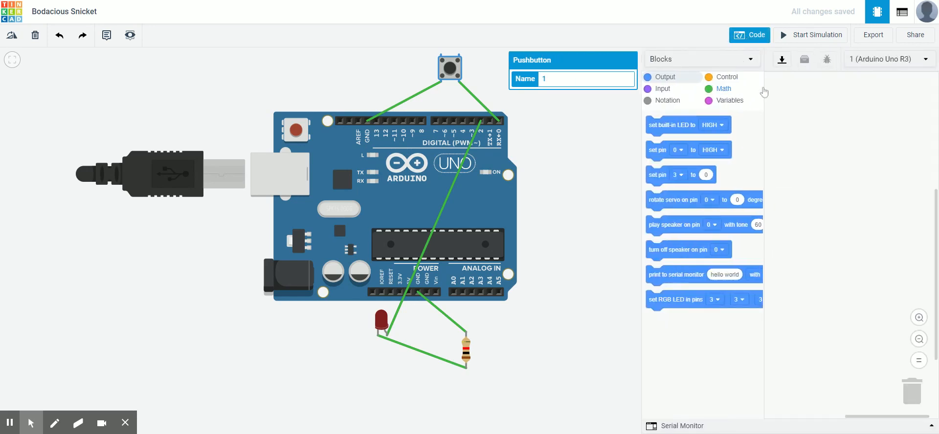
click(720, 77)
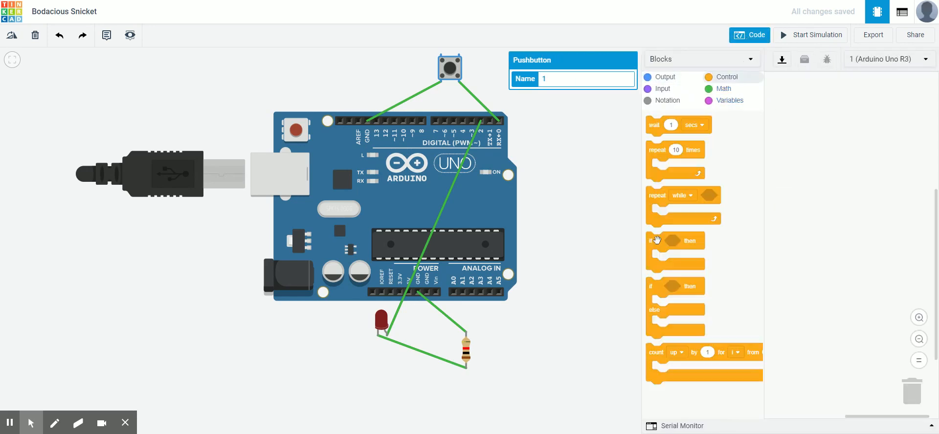
drag(655, 284, 810, 171)
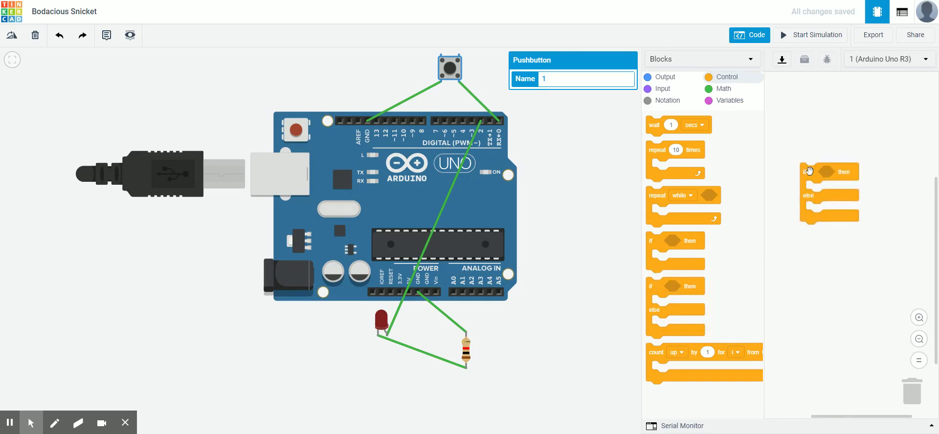
Build the if condition as a less-than comparison checking whether the reading of digital pin 0 is < 1.
click(725, 90)
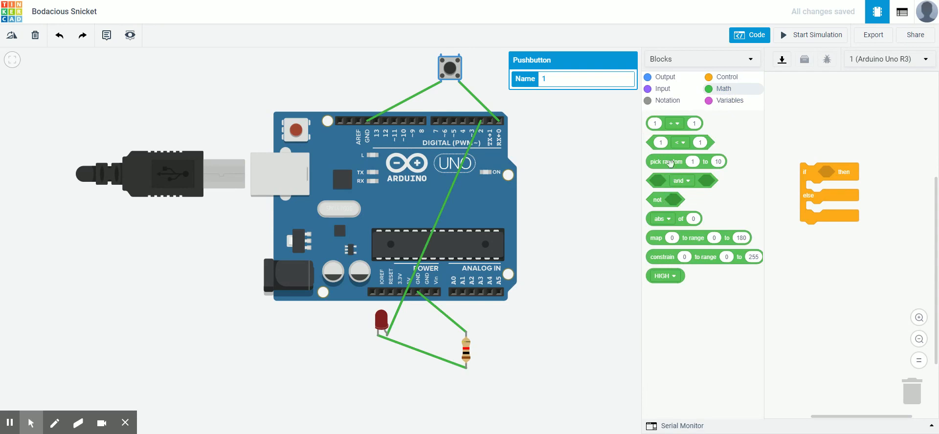
drag(670, 142, 844, 172)
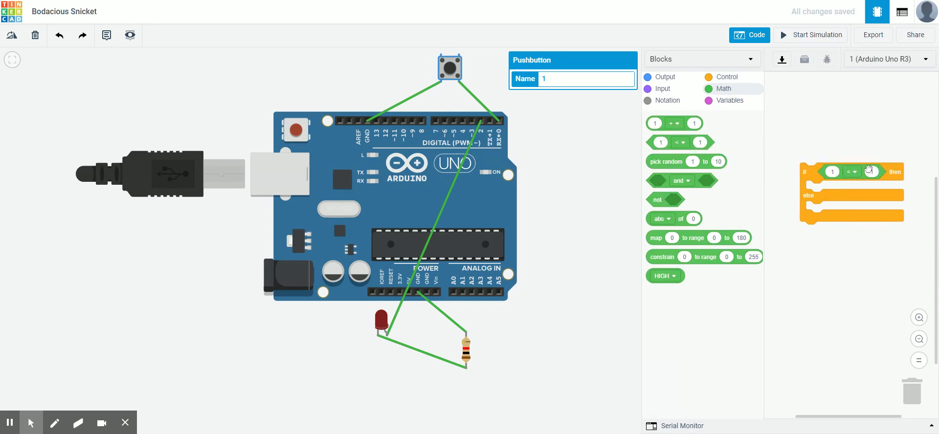
click(678, 91)
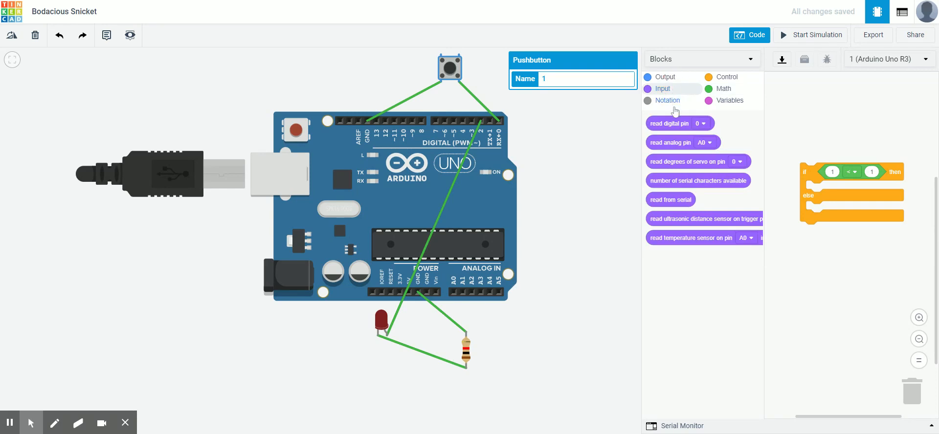
drag(663, 123, 792, 169)
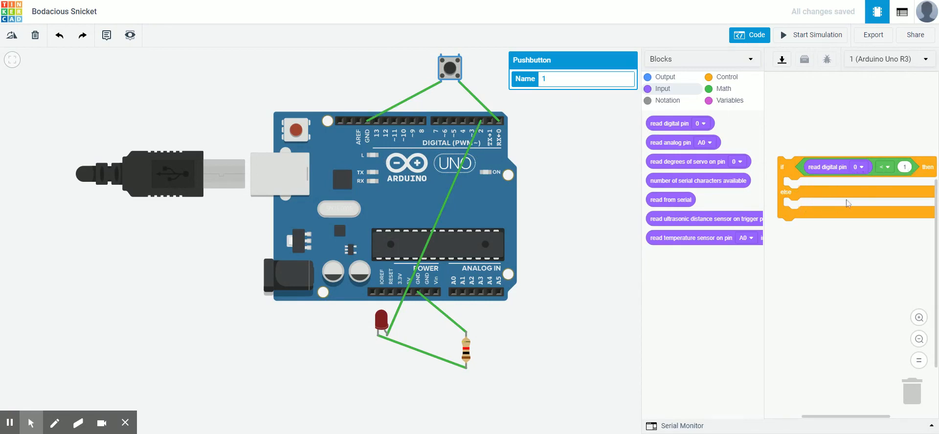
Put an output block in the then branch that sets pin 2 to LOW.
click(735, 79)
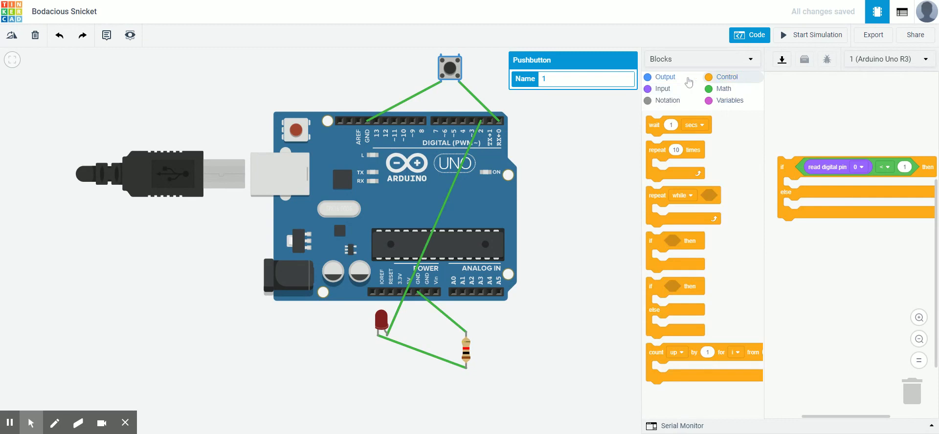
click(652, 79)
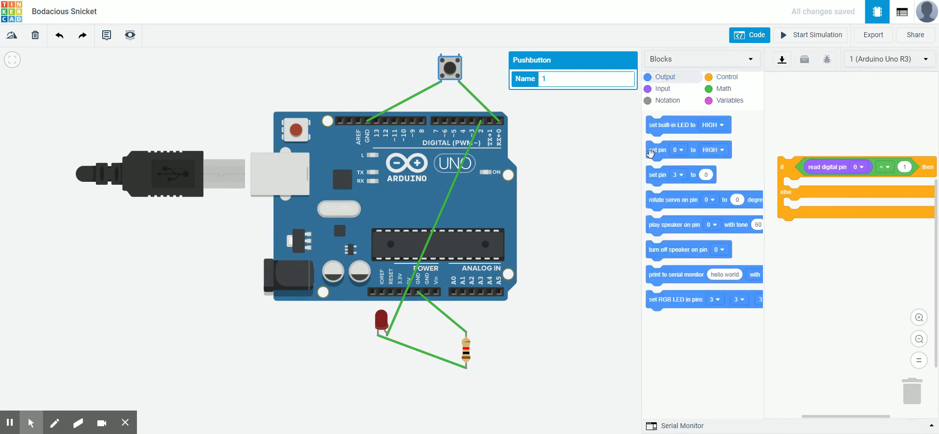
drag(654, 153, 792, 189)
click(816, 186)
click(805, 232)
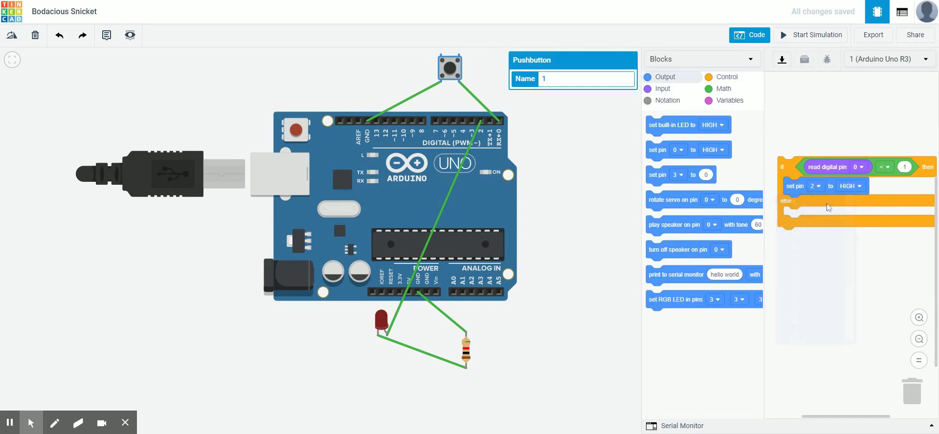
click(851, 186)
click(842, 219)
Duplicate the set pin 2 block into the else branch and set the copy to HIGH.
right_click(832, 187)
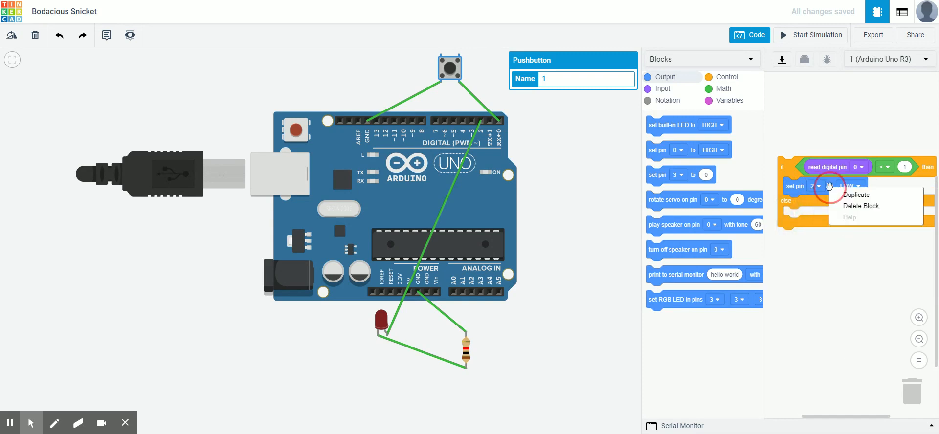
click(849, 193)
drag(786, 212, 787, 211)
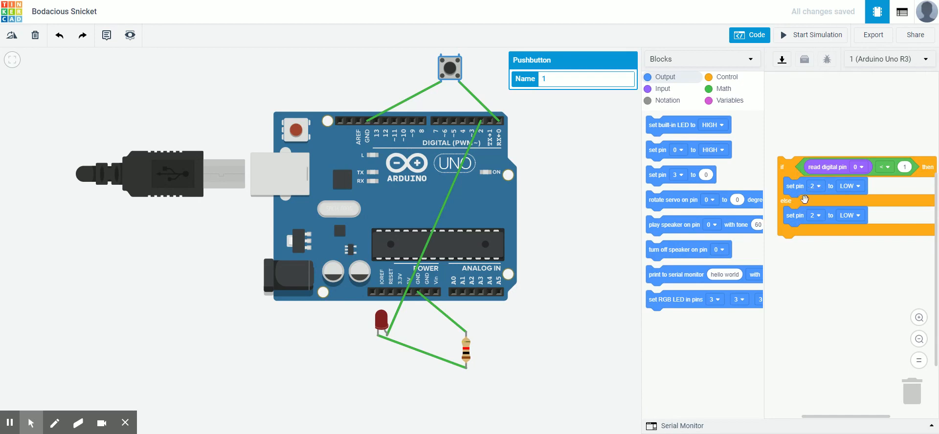
right_click(803, 189)
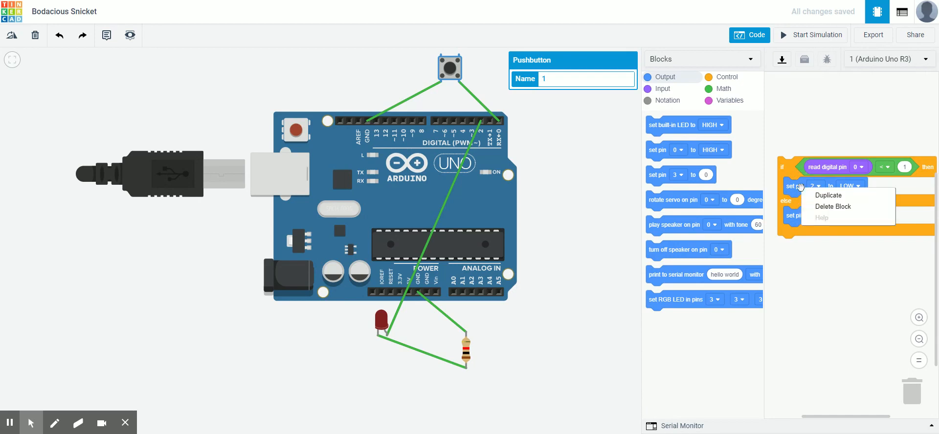
click(791, 220)
click(816, 219)
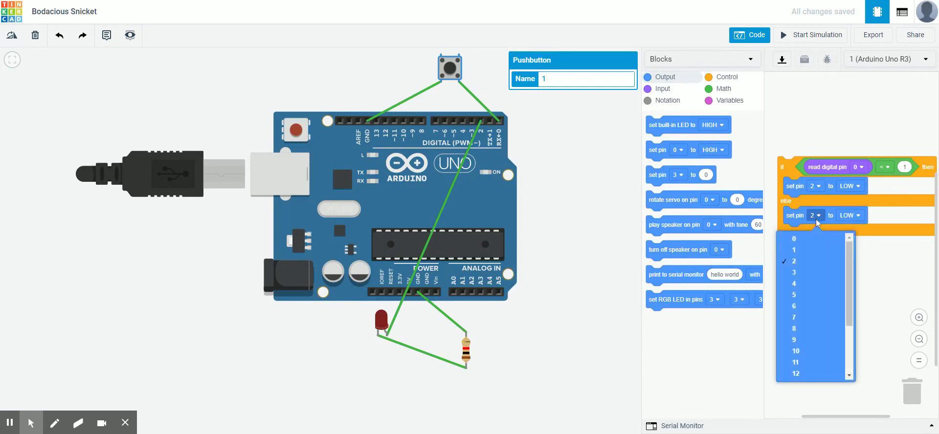
click(851, 216)
click(851, 236)
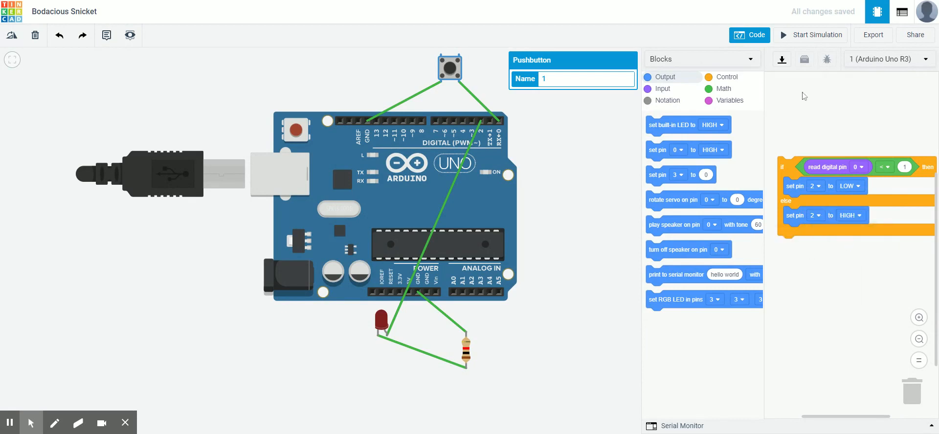
Simulate the circuit and operate the pushbutton several times to test how the LED responds.
click(802, 37)
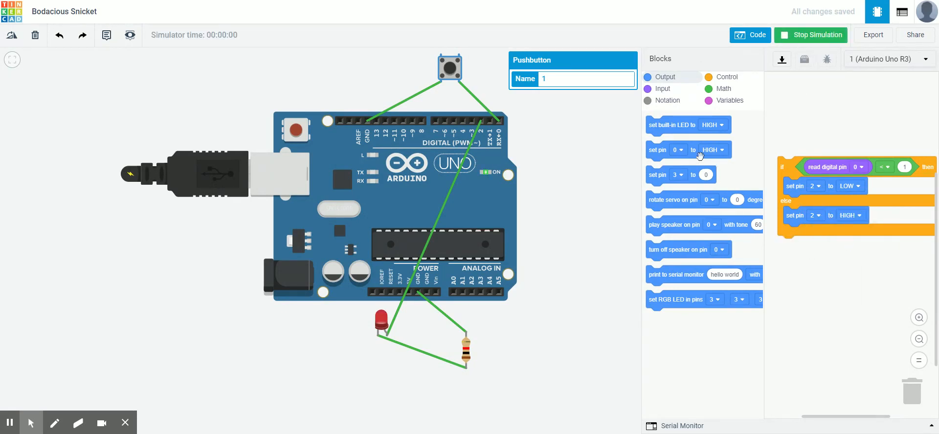
click(451, 72)
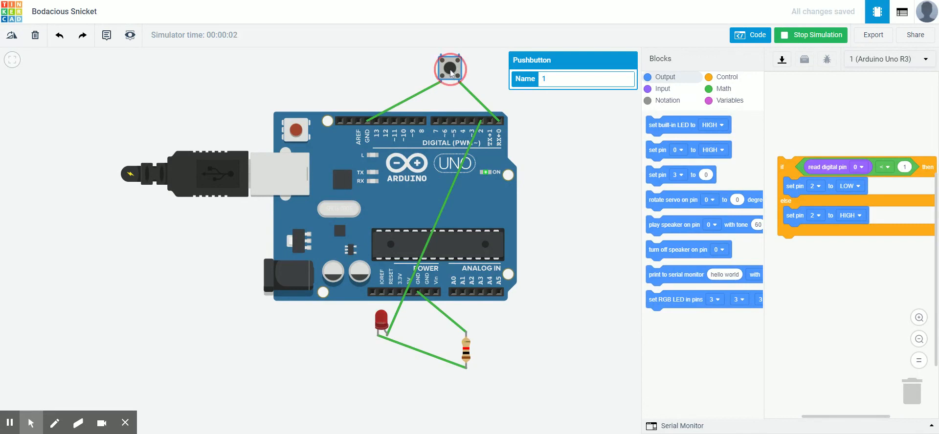
click(450, 73)
click(451, 73)
click(451, 73)
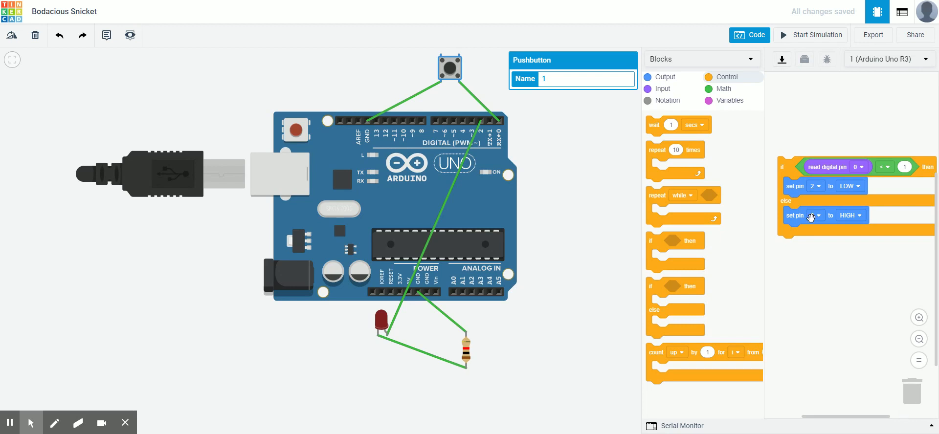
Show the program as Blocks + Text and select the generated code from void setup() through the end of the if-else statement.
click(749, 59)
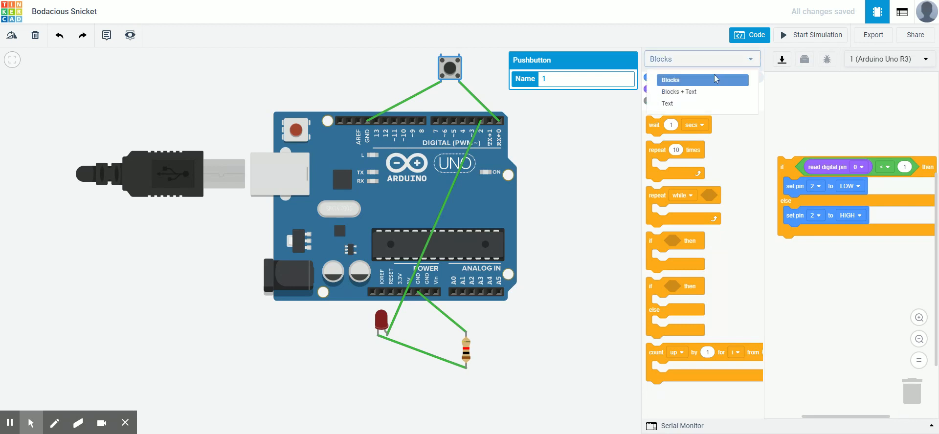
click(695, 93)
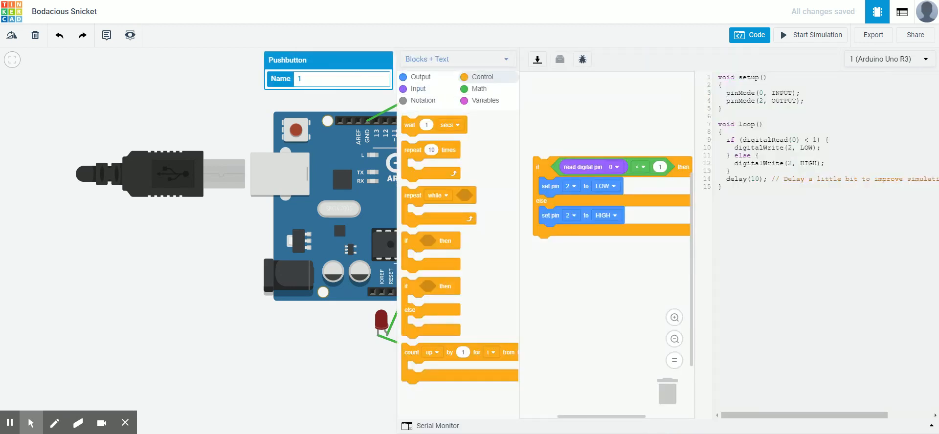
double_click(726, 77)
drag(720, 78, 833, 168)
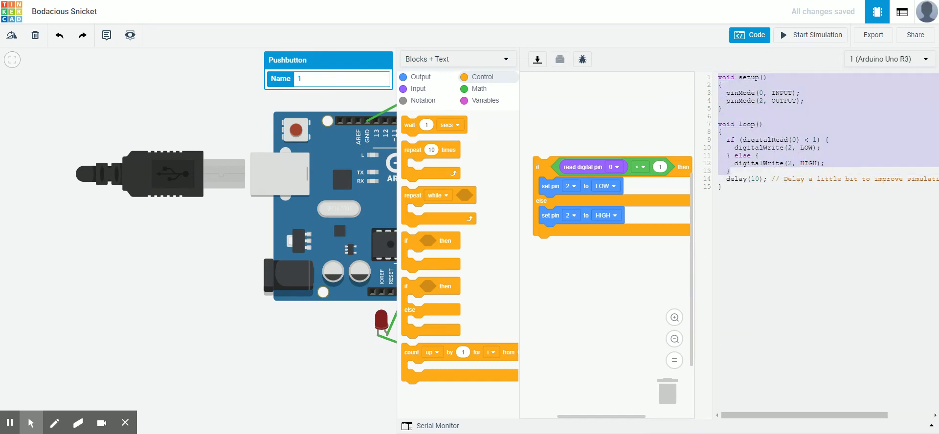